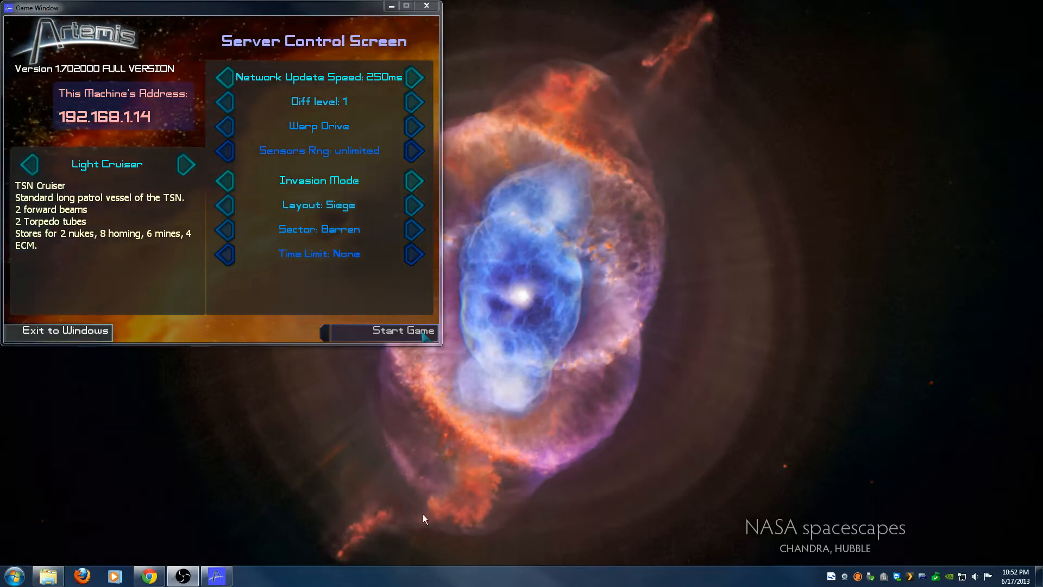
Open Resource Monitor through Task Manager's performance view to inspect network activity.
right_click(387, 576)
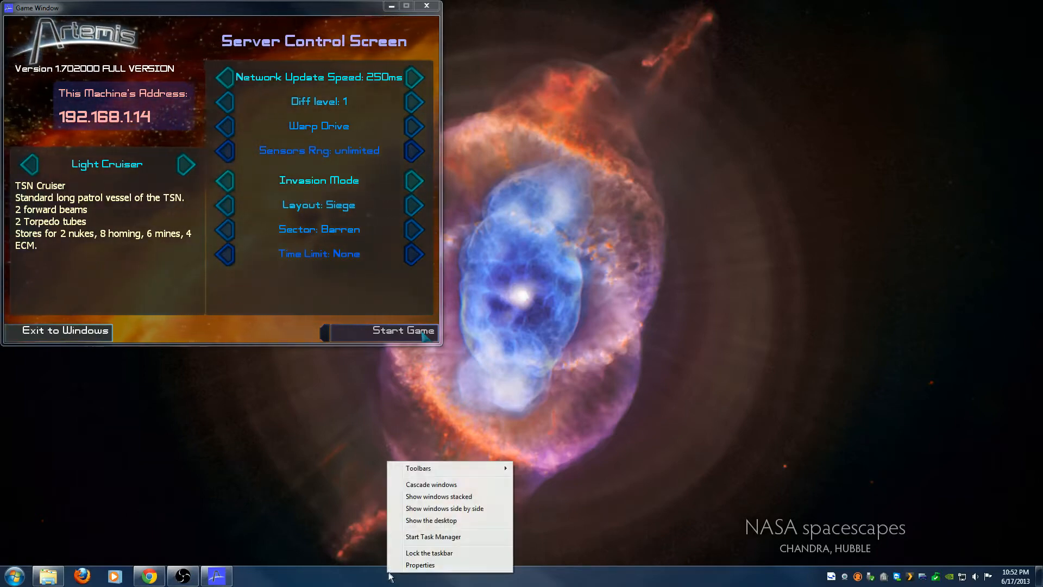
click(422, 536)
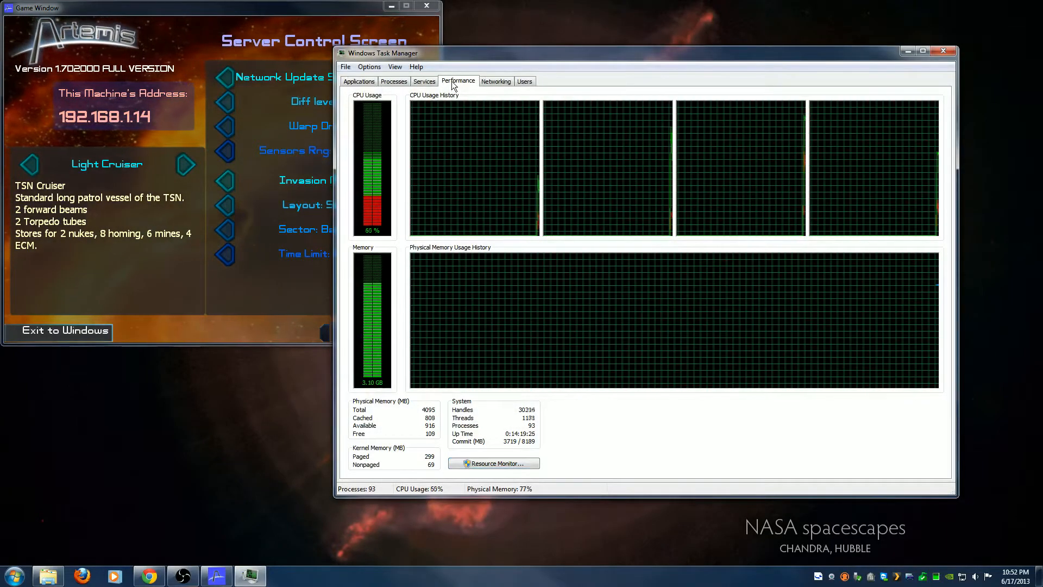
click(496, 461)
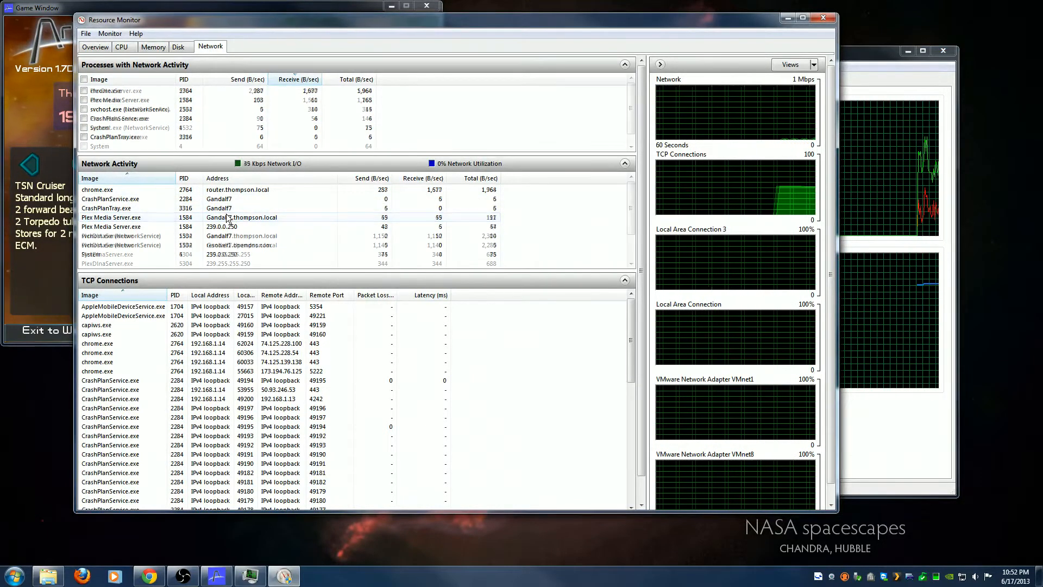
Find Artemis.exe's listening port by expanding Listening Ports sorted by image, and close both monitoring windows.
click(109, 79)
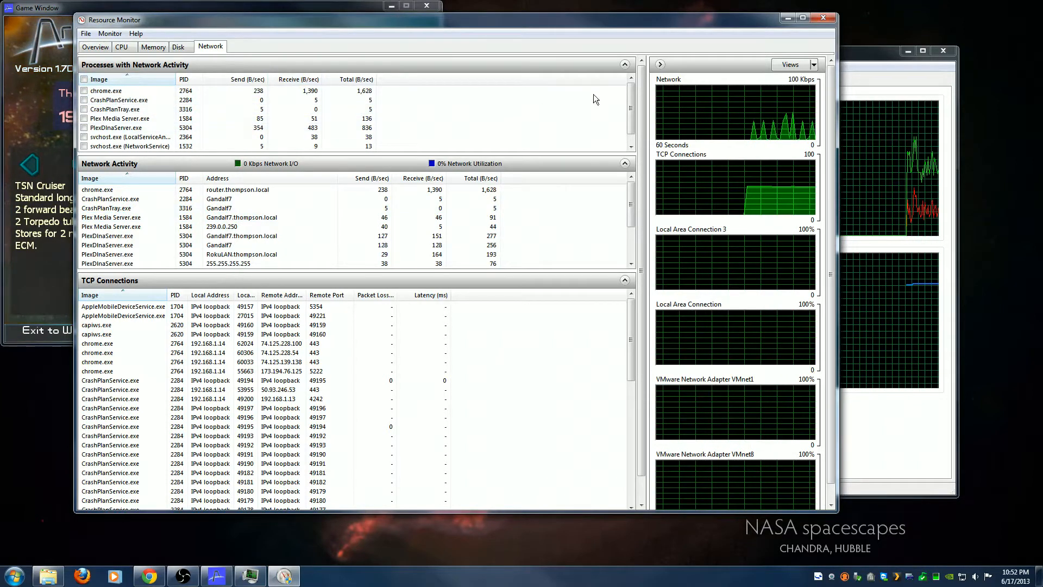
click(625, 65)
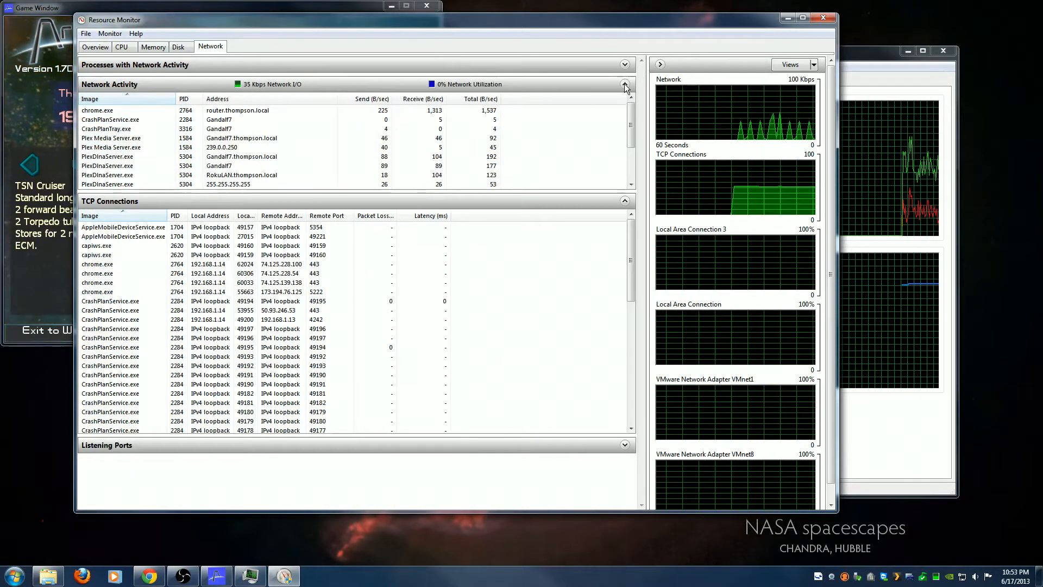
click(625, 84)
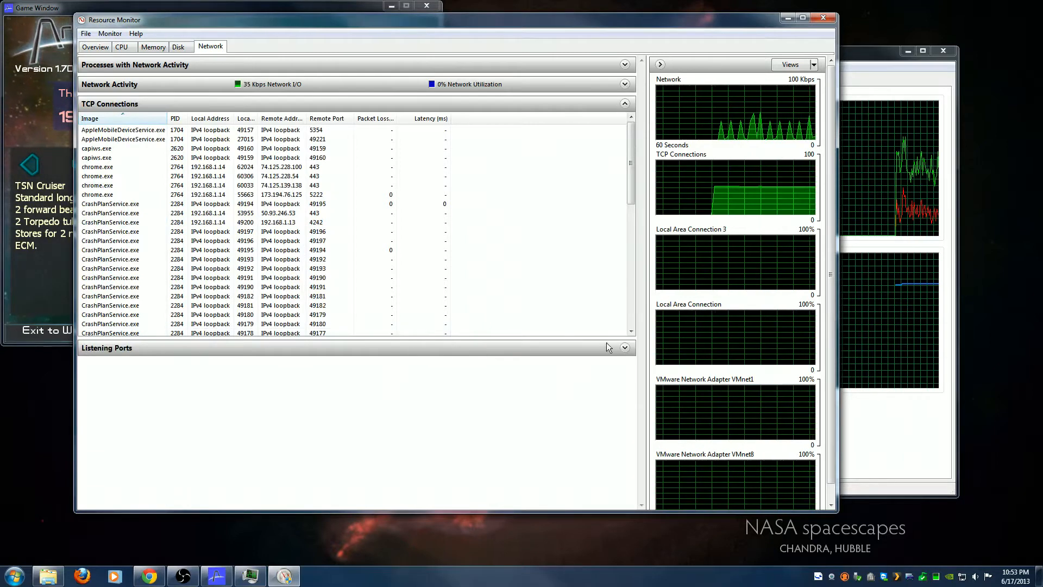
click(629, 348)
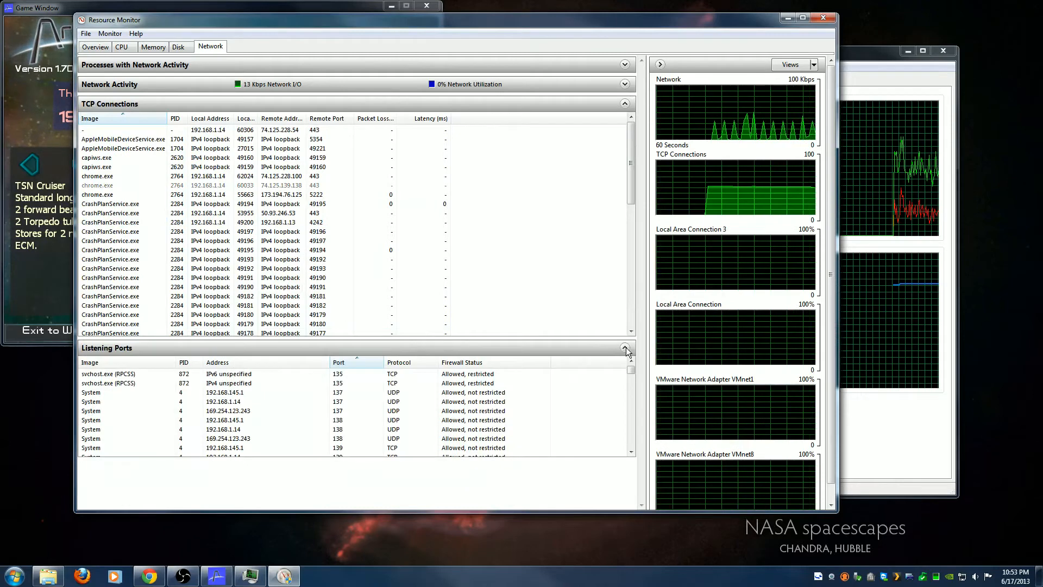
click(97, 363)
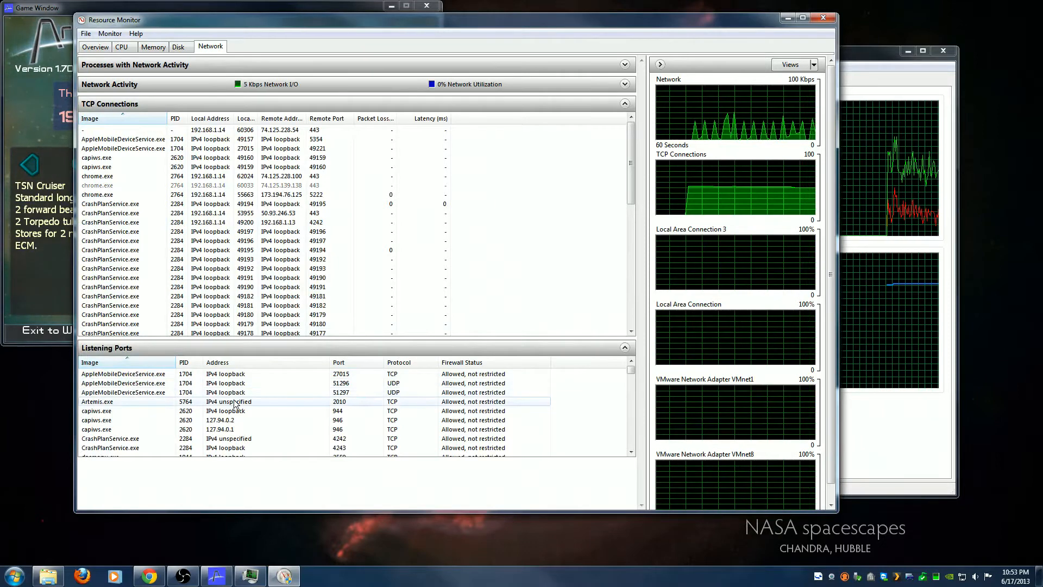
click(140, 402)
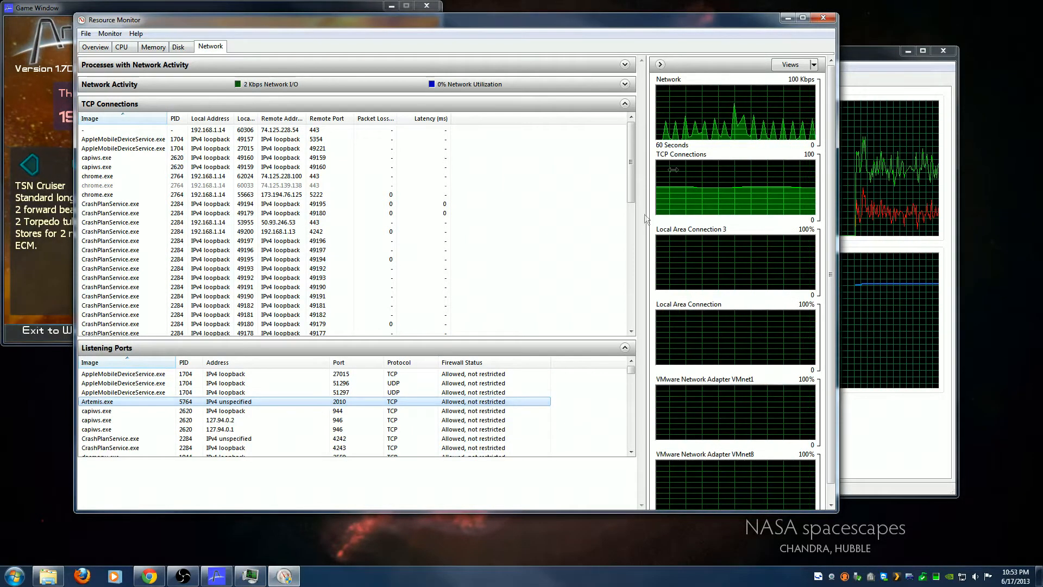
click(823, 17)
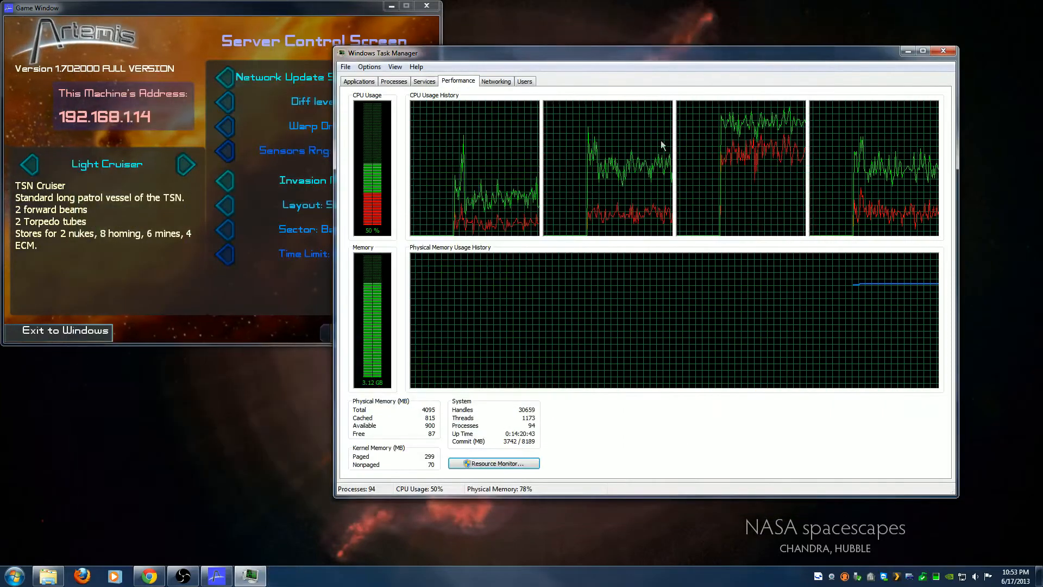
click(943, 51)
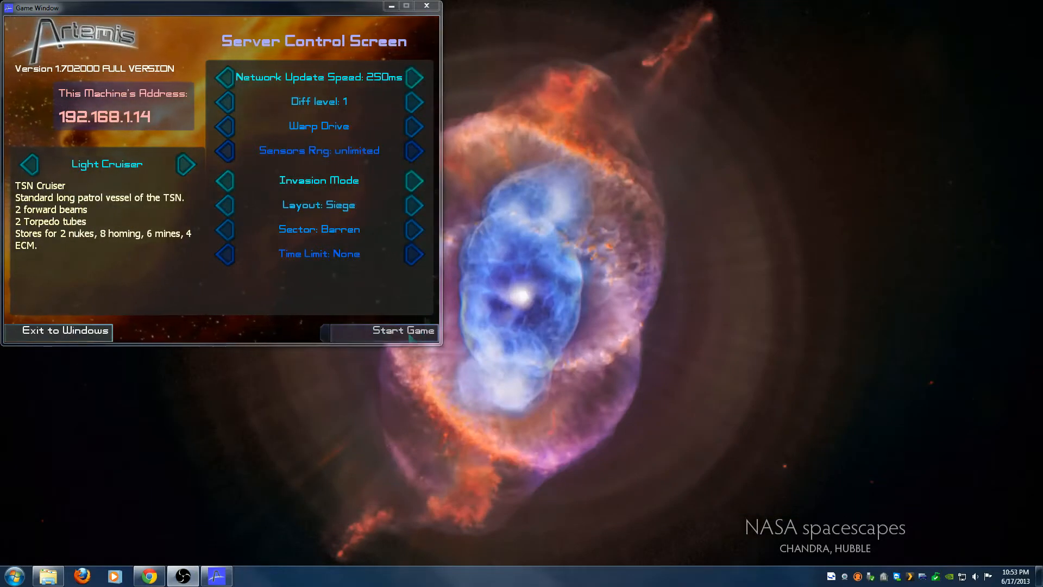
Switch to Chrome, load grc.com in a new tab and open its ShieldsUP! service.
click(150, 577)
key(ctrl+t)
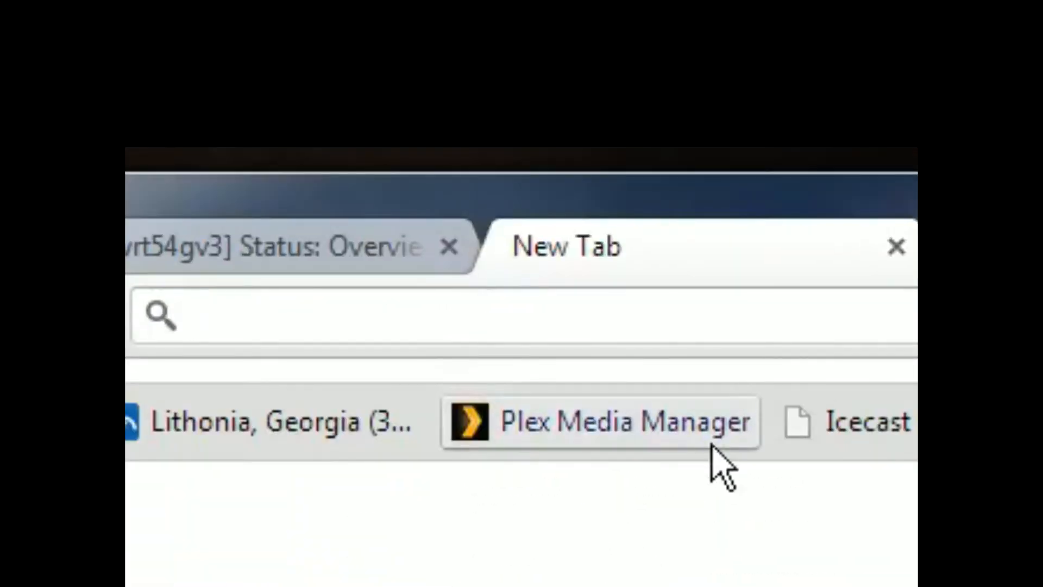
text(grc.com)
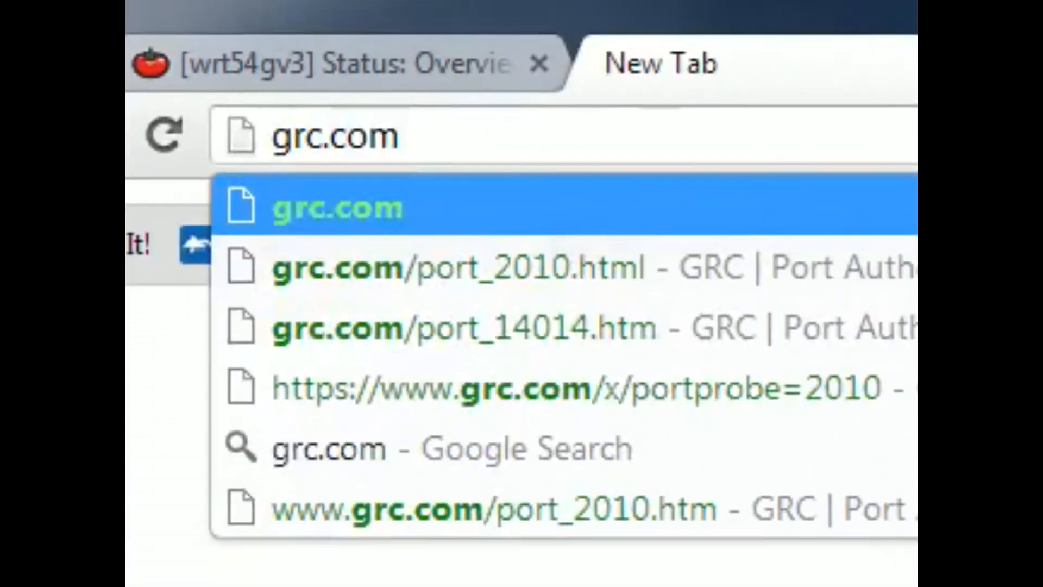
key(Return)
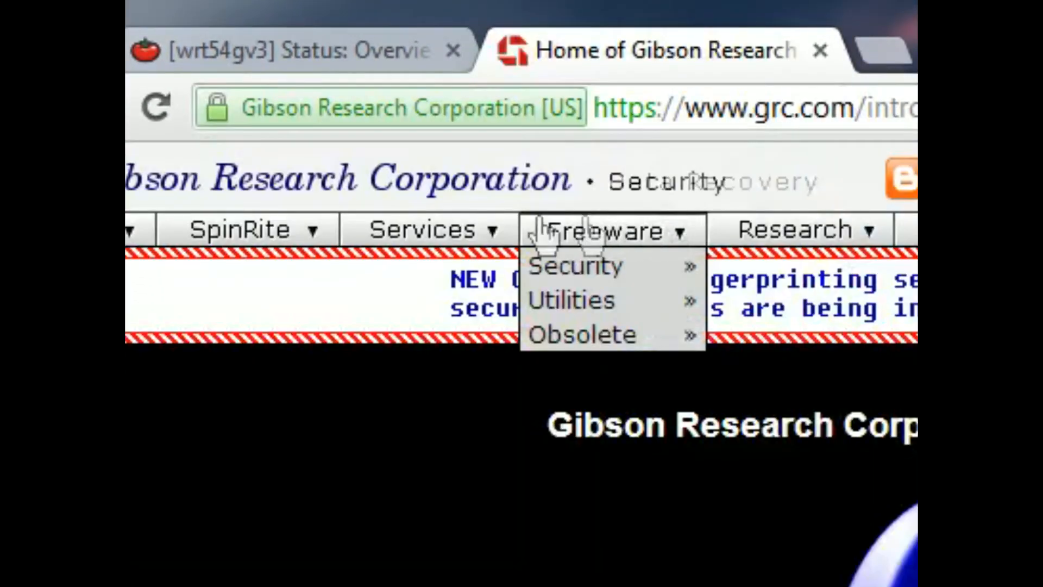
mouse_move(435, 233)
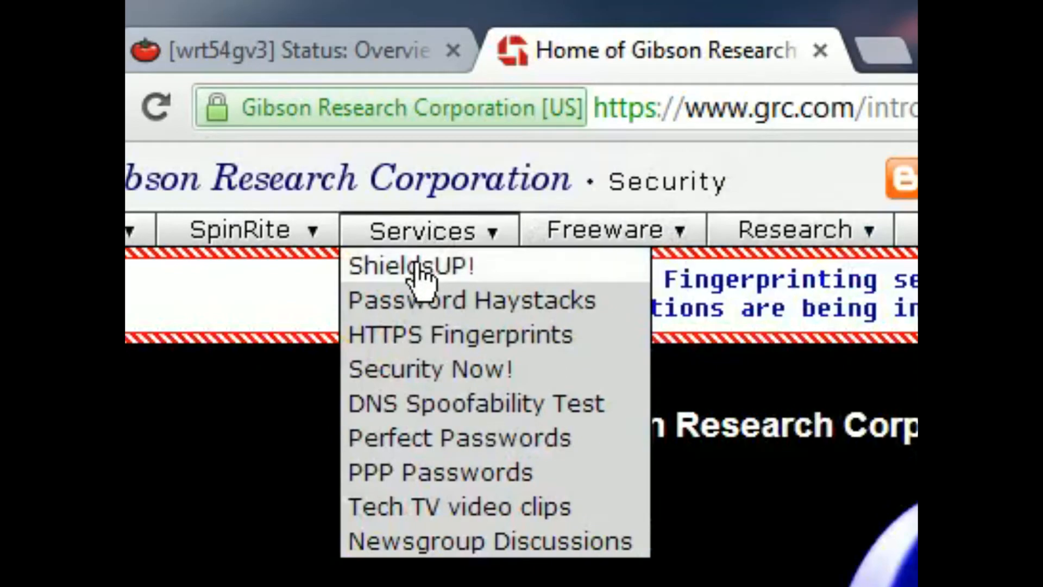
click(417, 266)
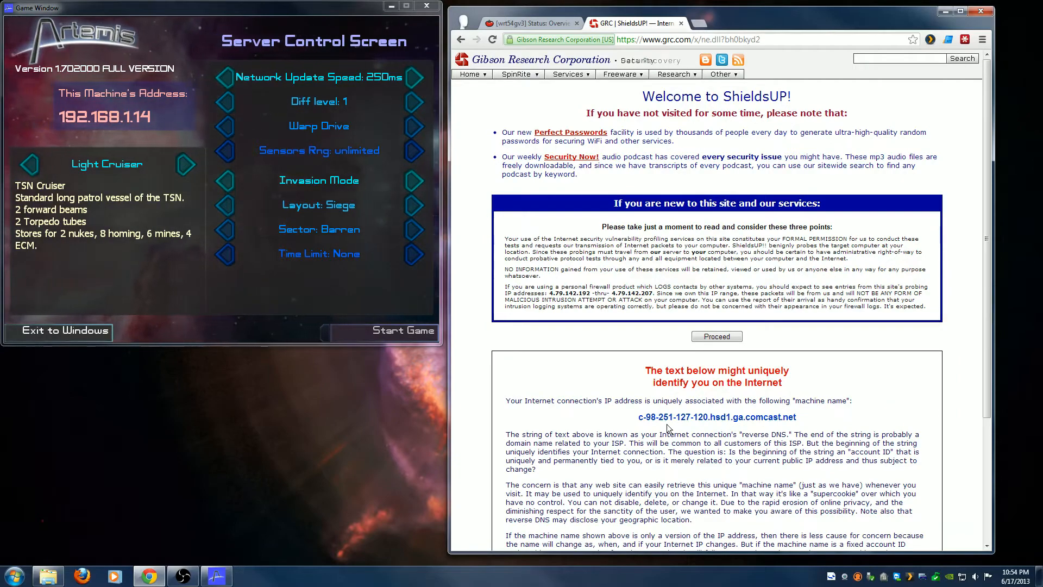
Locate the connection's current public IP address in the ShieldsUP! welcome text and highlight it.
scroll(666, 424, down, 3)
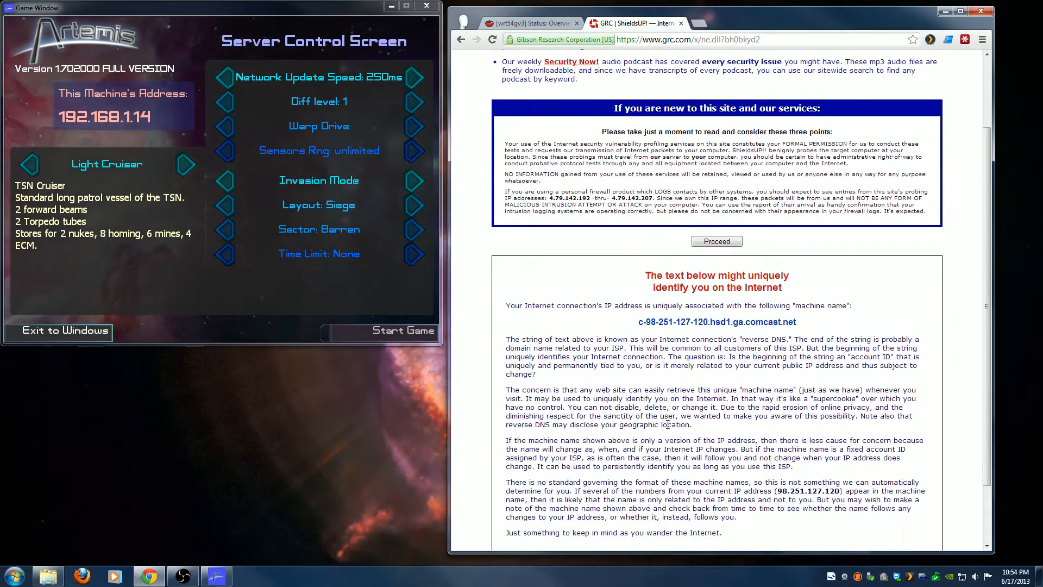
scroll(668, 424, down, 2)
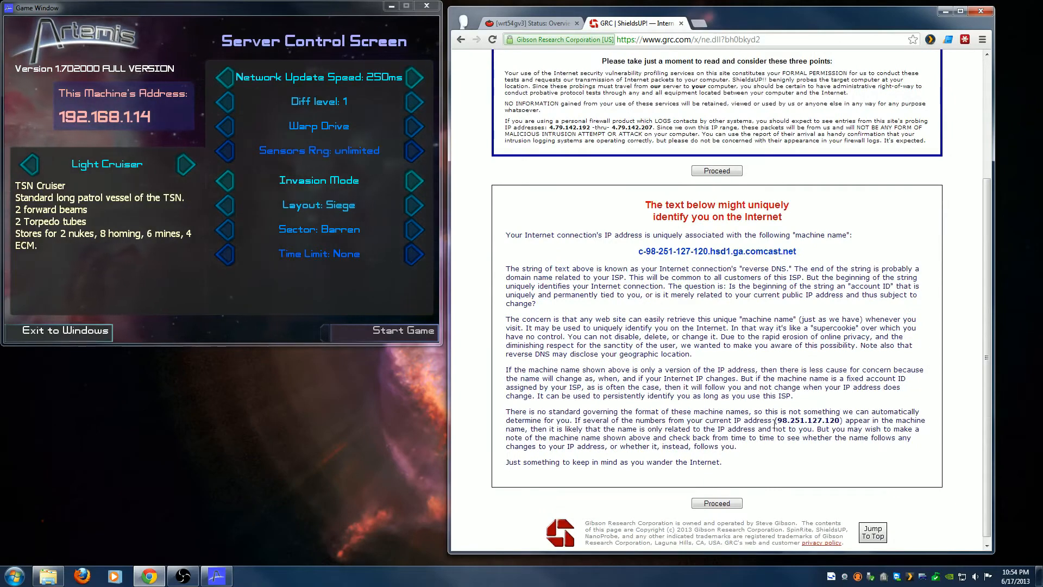
drag(801, 420, 827, 420)
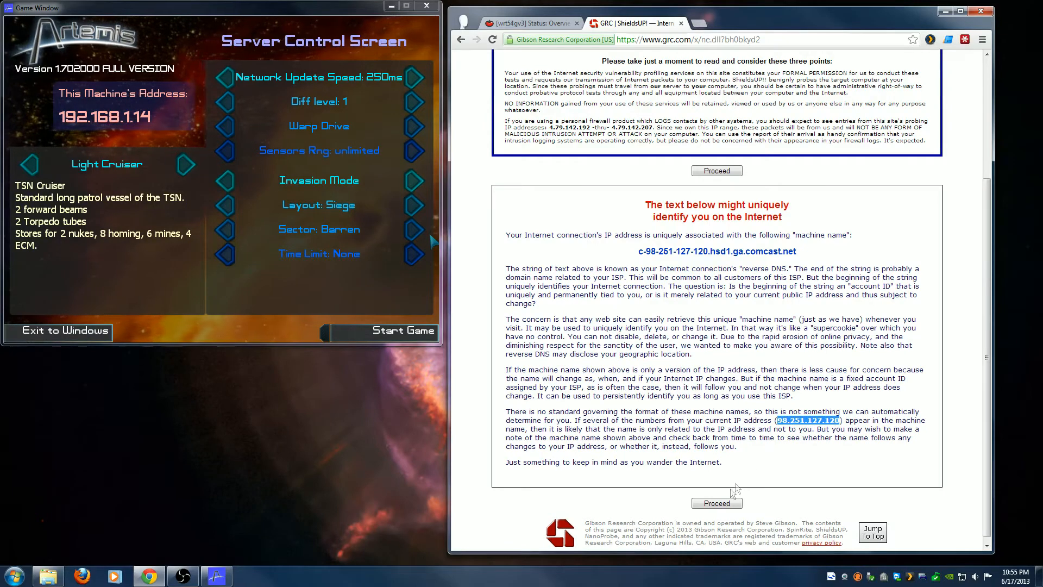
Proceed to the ShieldsUP! services, run a custom probe of port 2010 and open that port's database page.
click(717, 503)
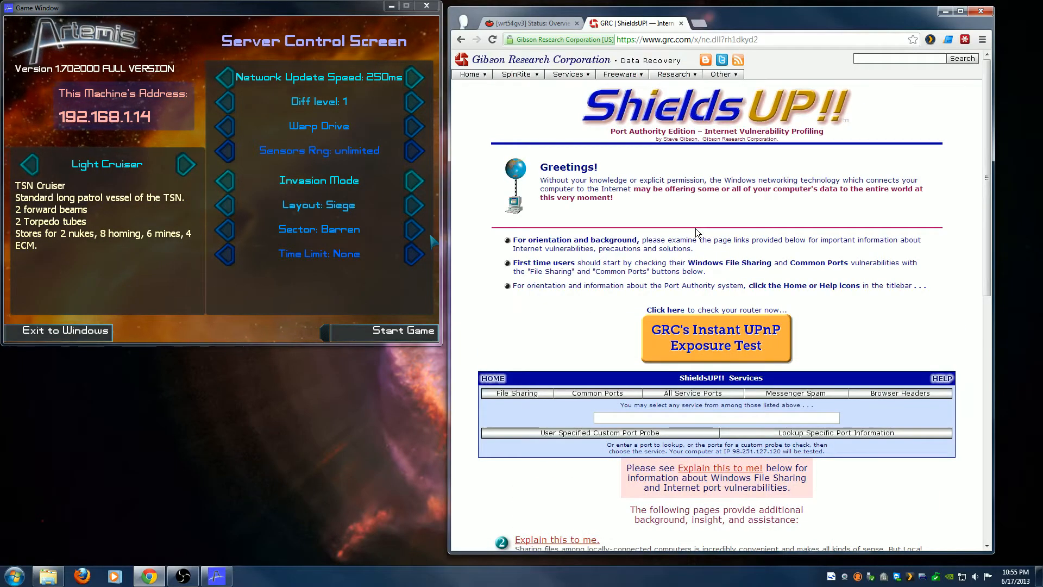
click(635, 415)
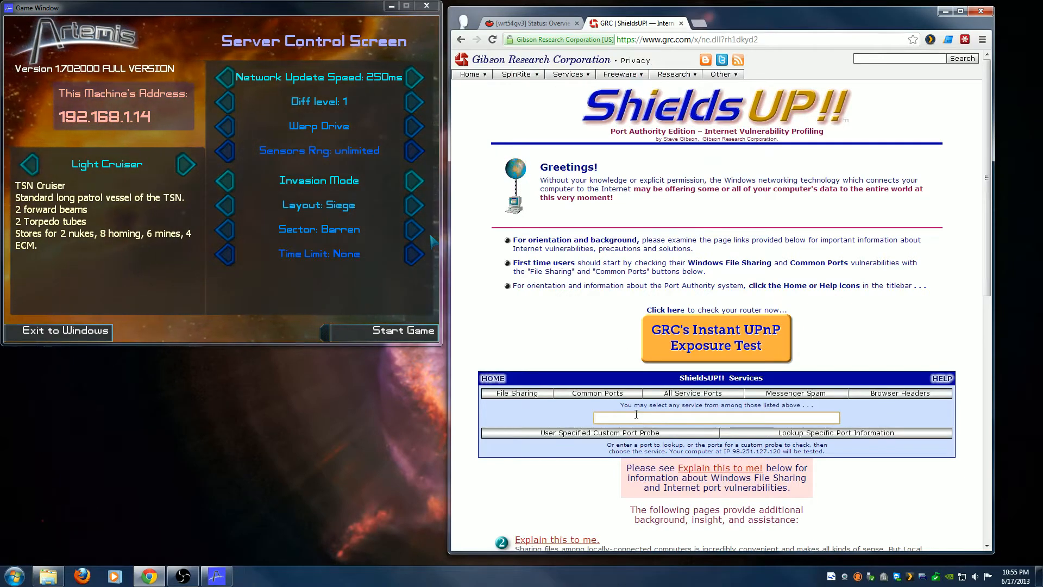
text(2010)
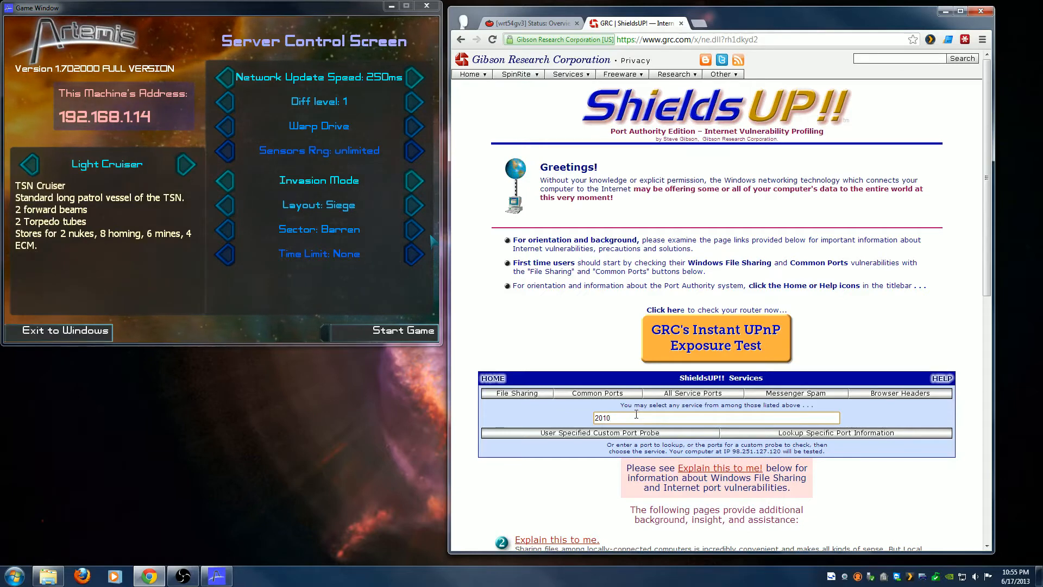
click(597, 434)
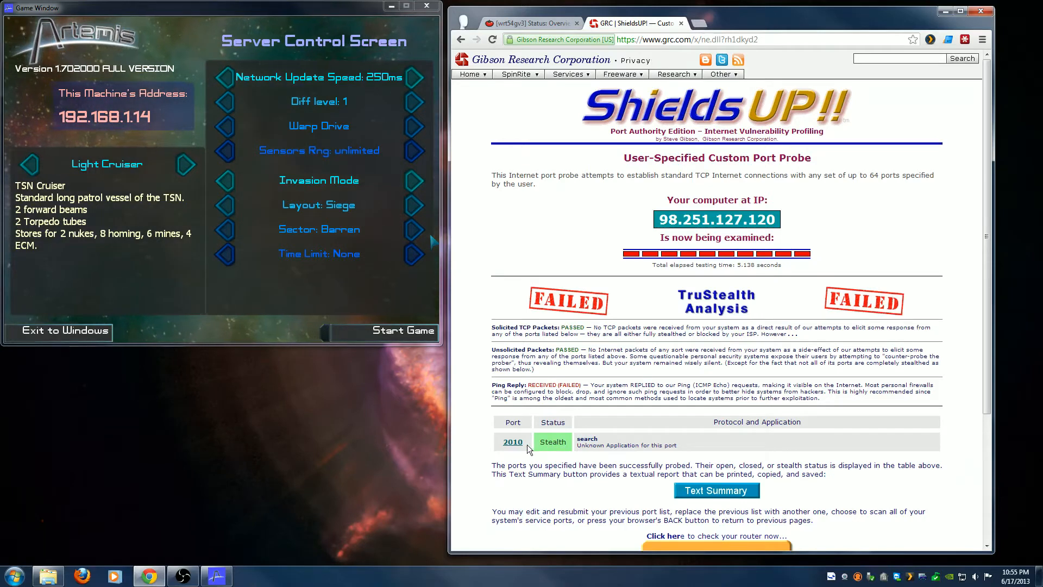
click(513, 442)
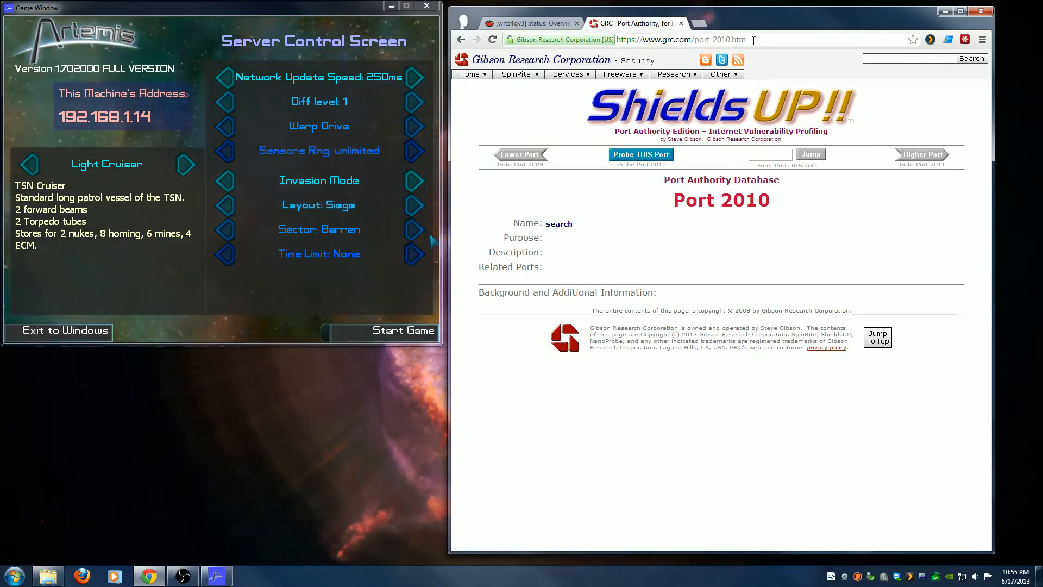
click(756, 39)
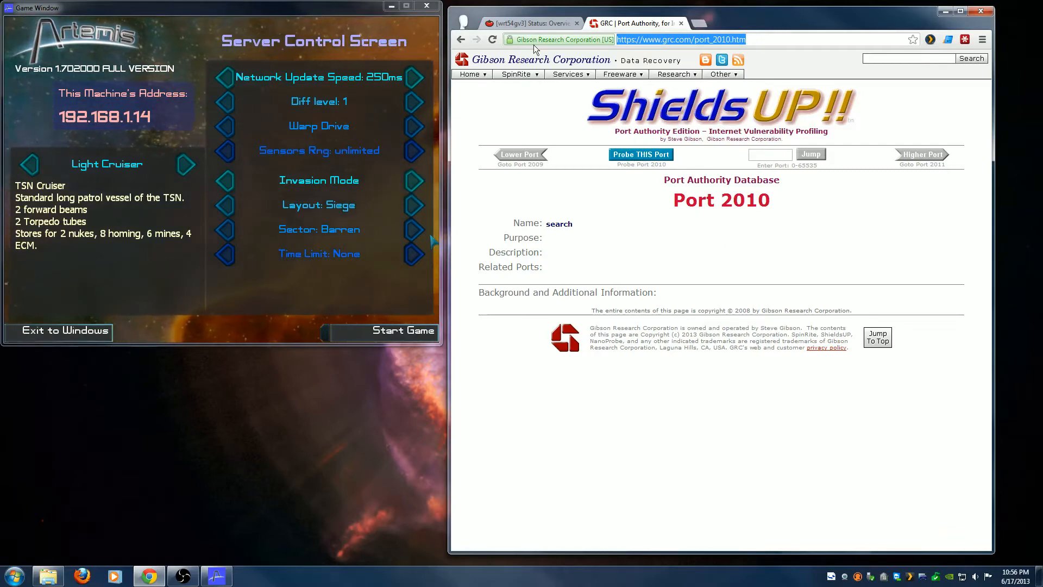
Fill in a new TCP port forwarding entry on the router with external and internal port 2010.
click(523, 24)
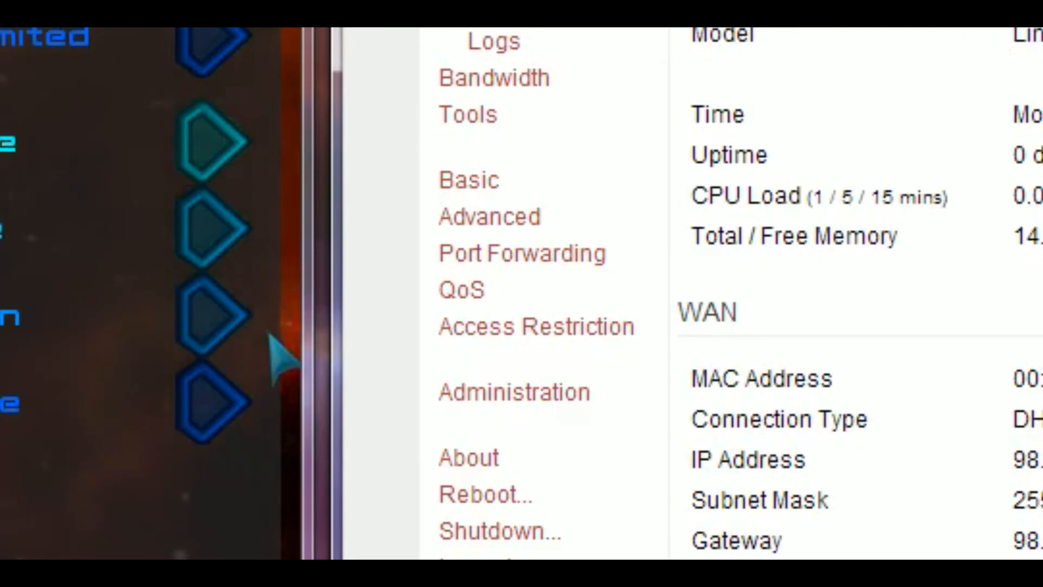
click(582, 264)
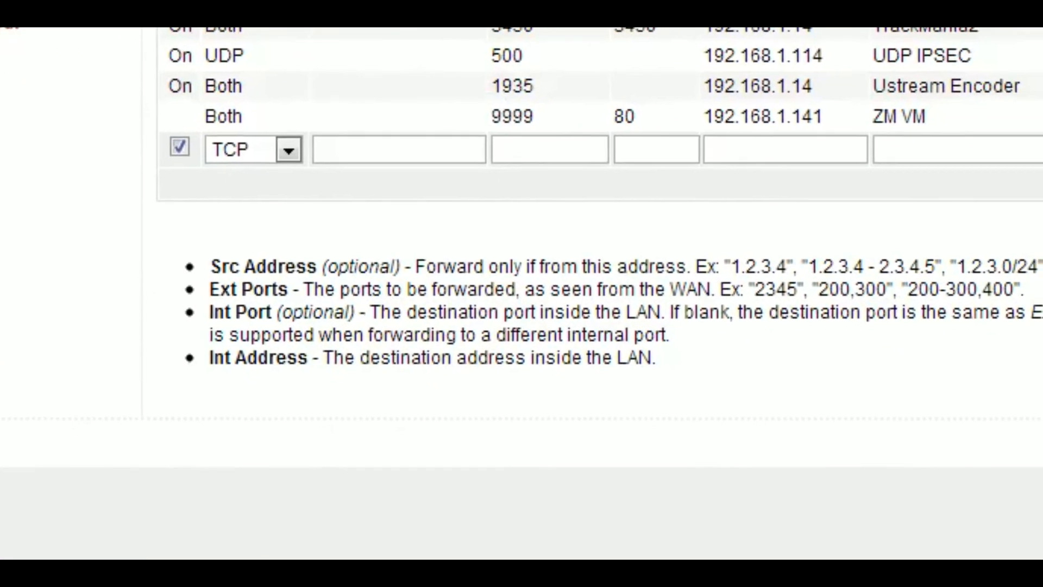
click(535, 134)
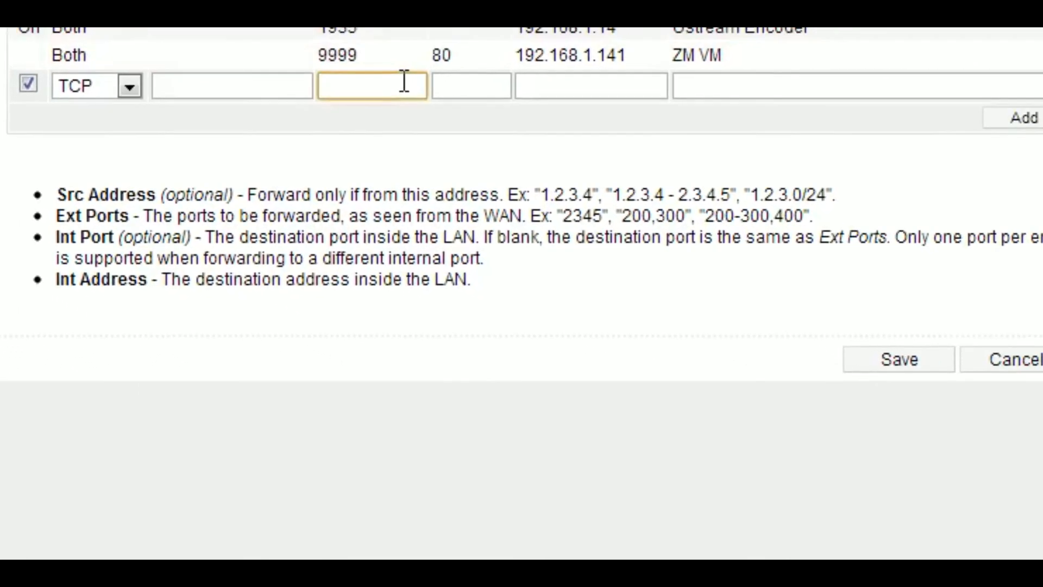
text(2010)
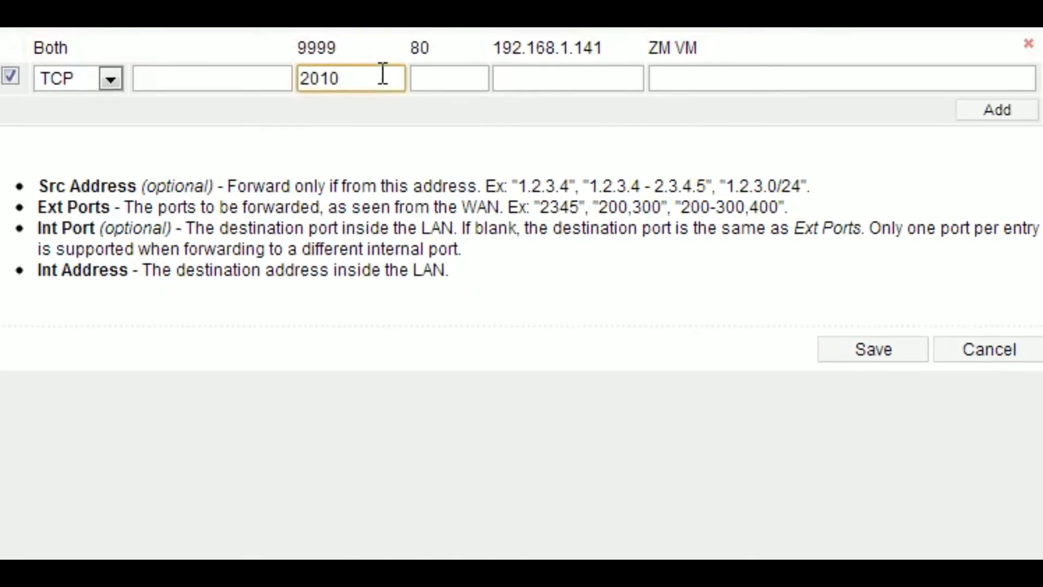
click(431, 79)
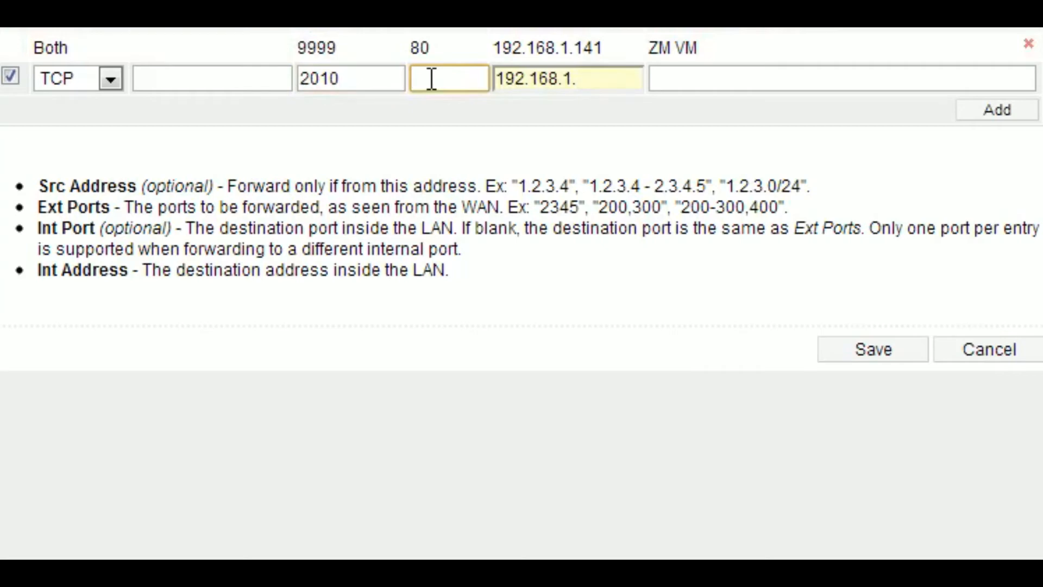
text(2010)
Complete the forwarding entry with internal address 192.168.1.14 and description Artemis, then add and save it.
click(581, 73)
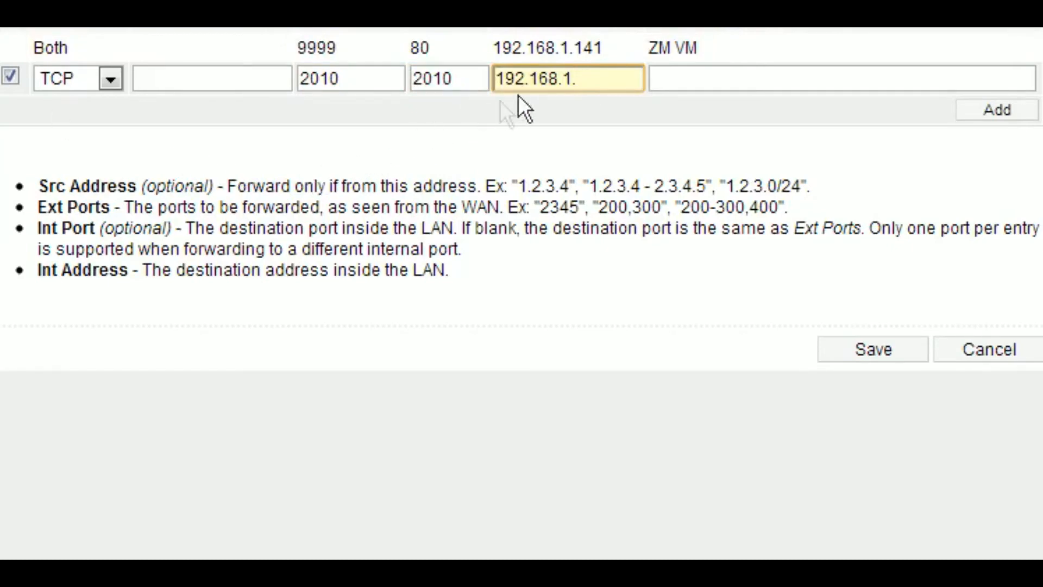
text(14)
click(715, 74)
text(Artemis)
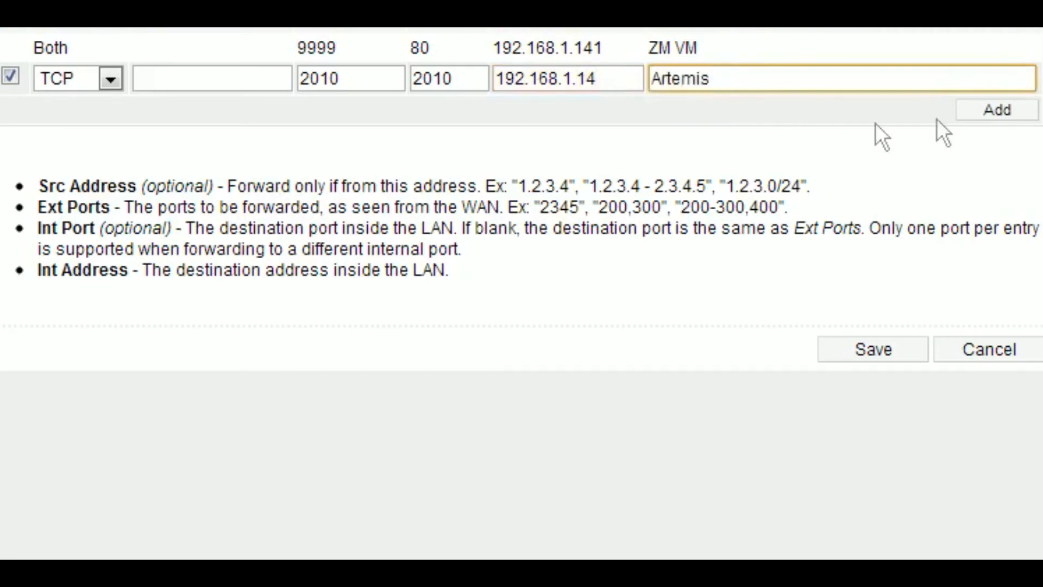
click(988, 113)
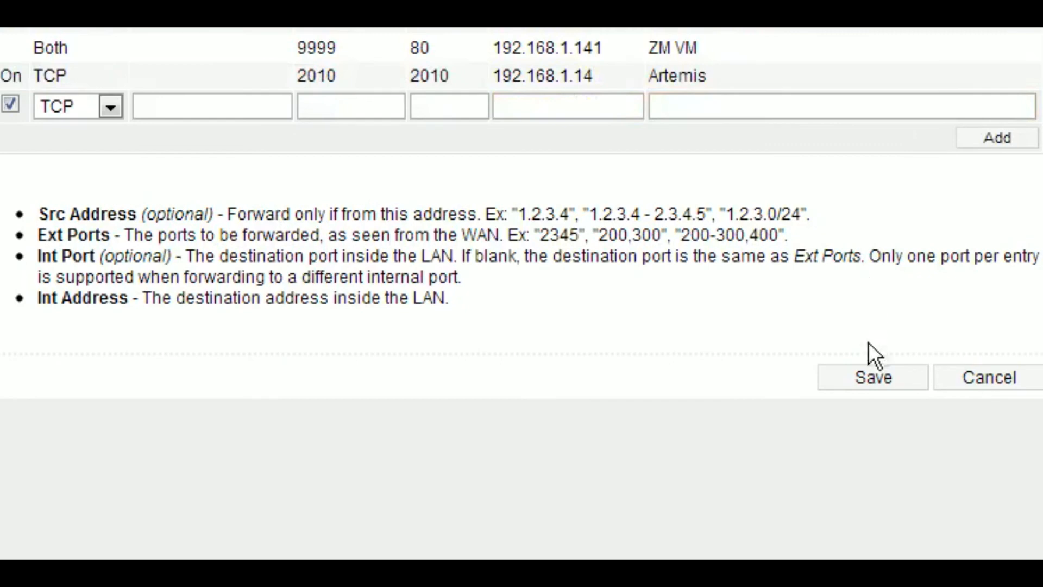
click(874, 373)
Probe port 2010 again from its Port Authority page and highlight the public IP address in the report.
click(621, 24)
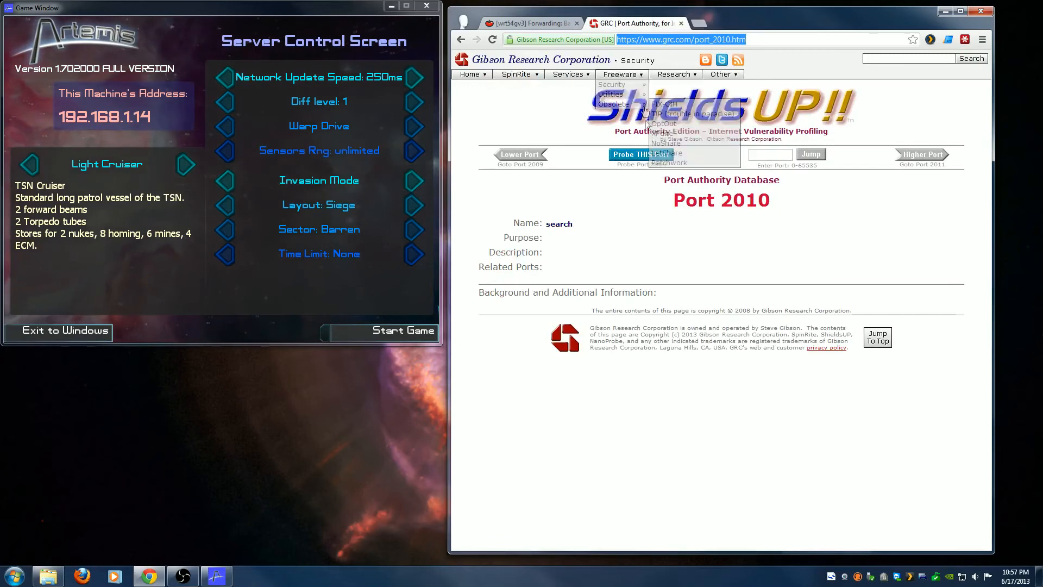
click(641, 156)
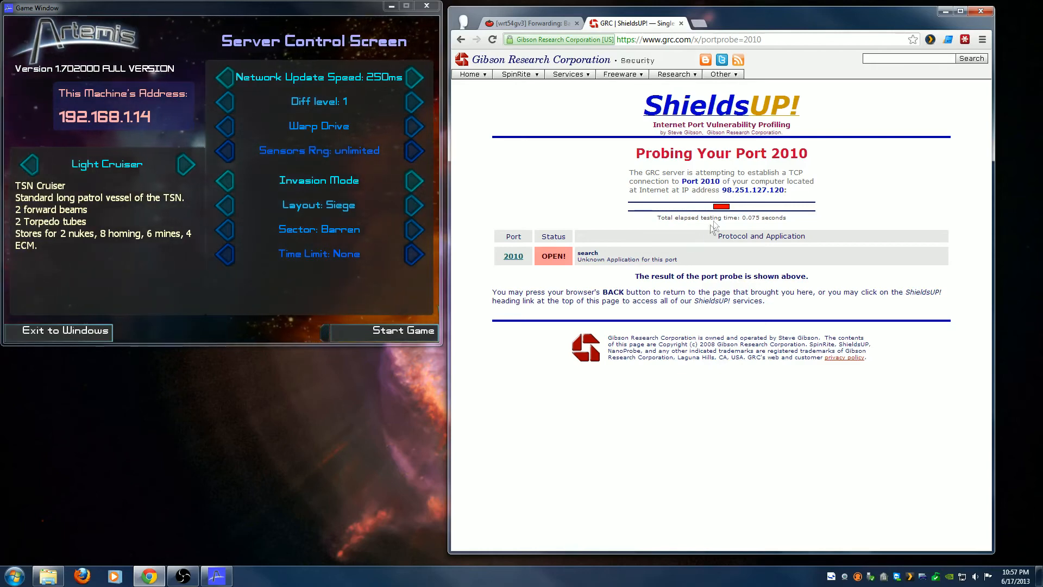
drag(724, 190, 784, 193)
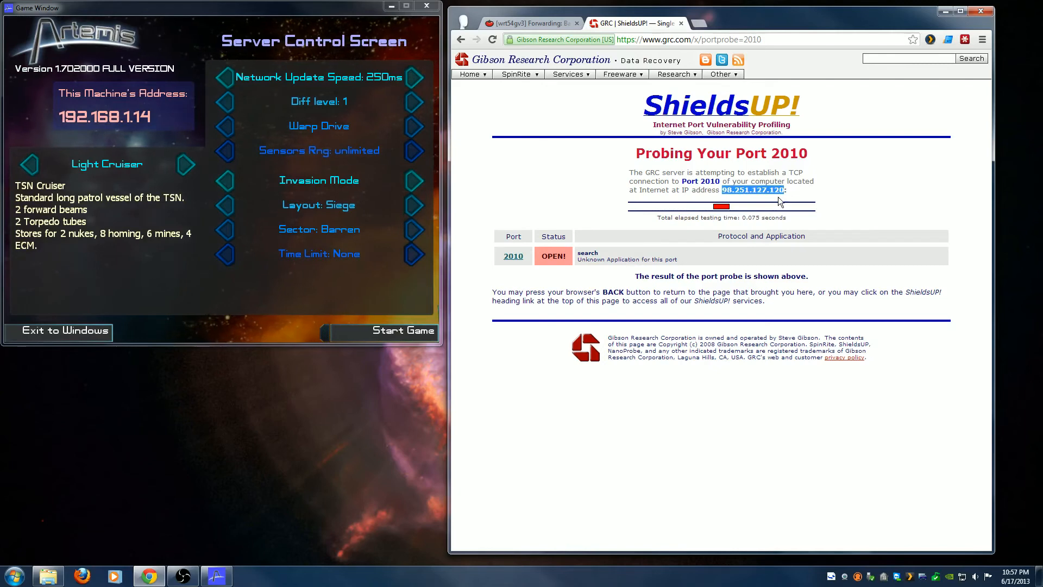